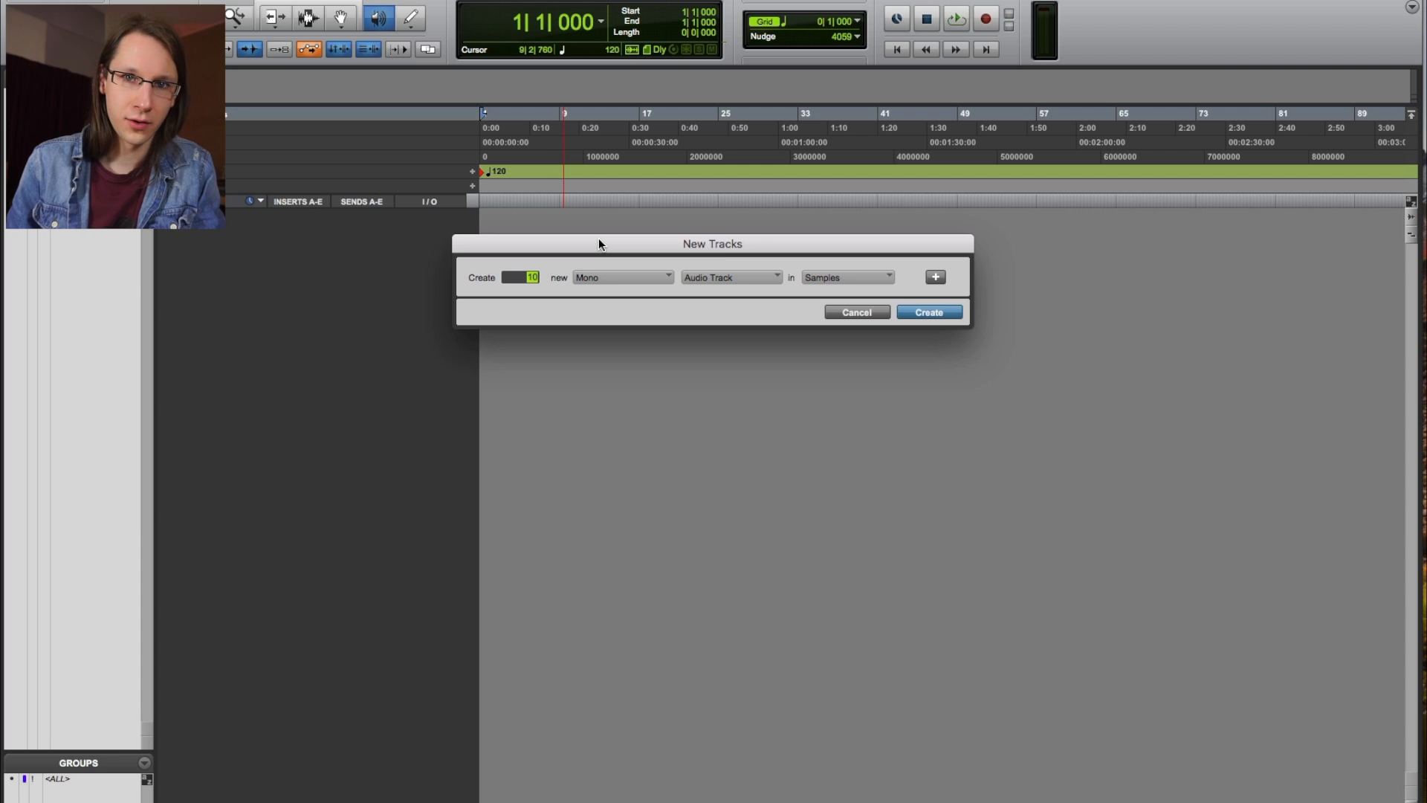
{"action": "key", "text": "Up"}
{"action": "key", "text": "Down"}
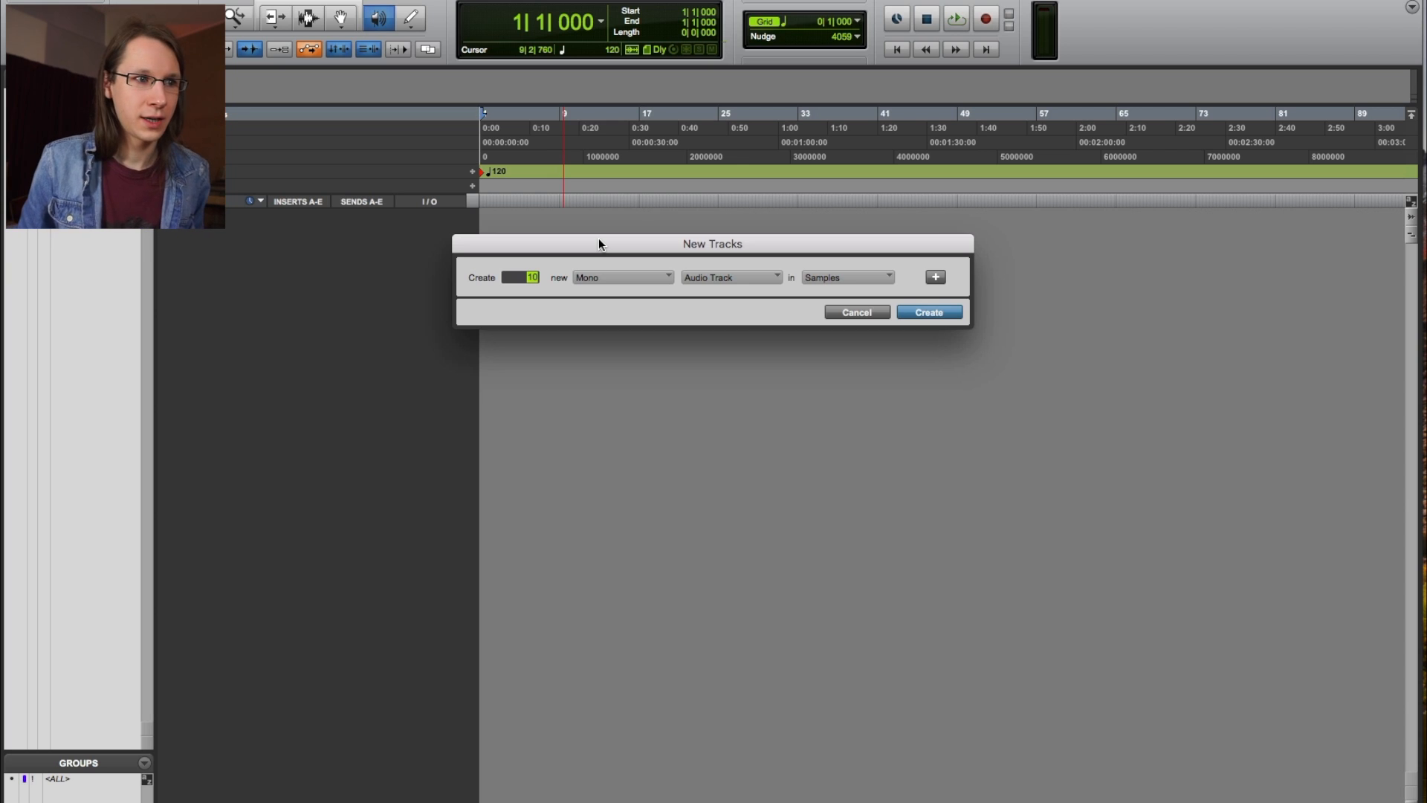
{"action": "key", "text": "super+Right"}
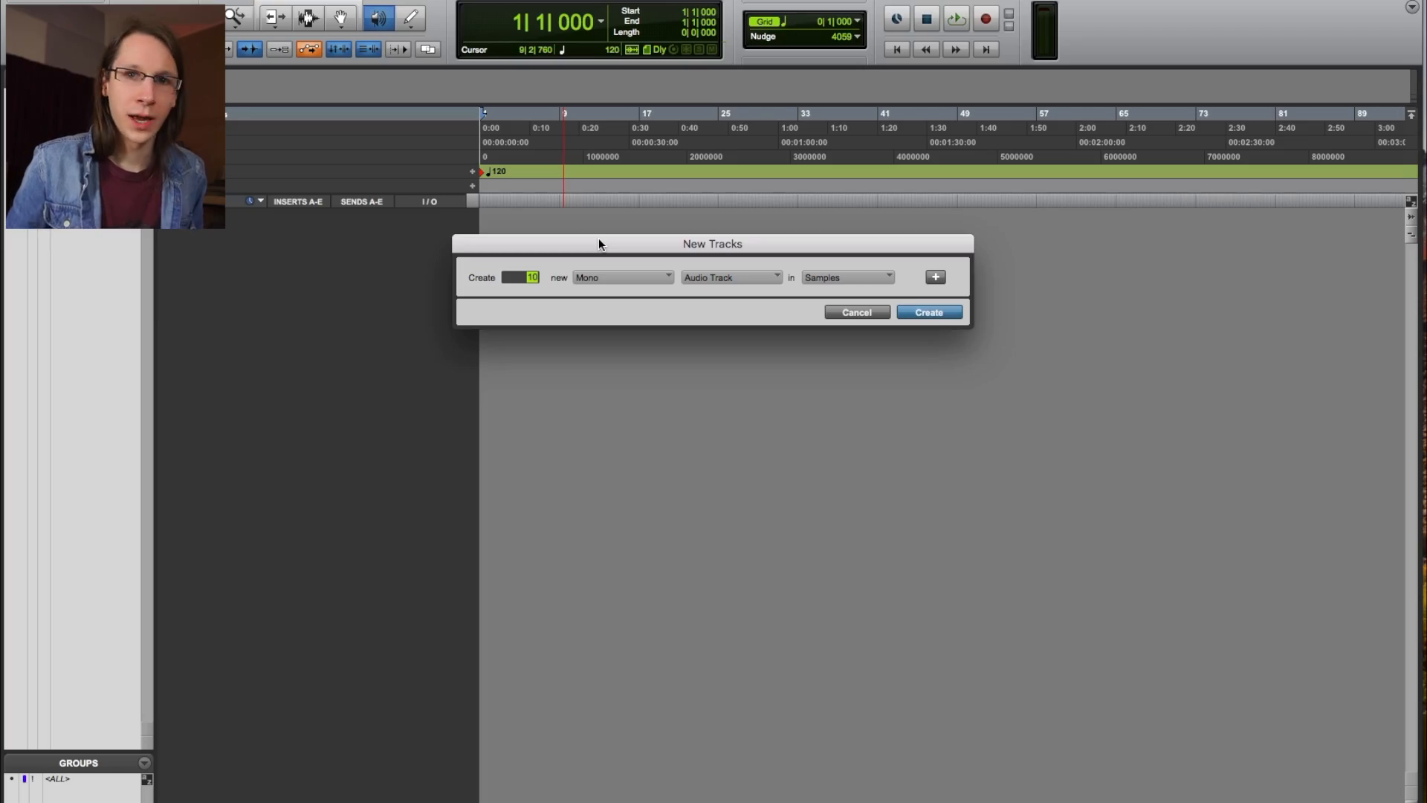
{"action": "left_click", "coordinate": [836, 277]}
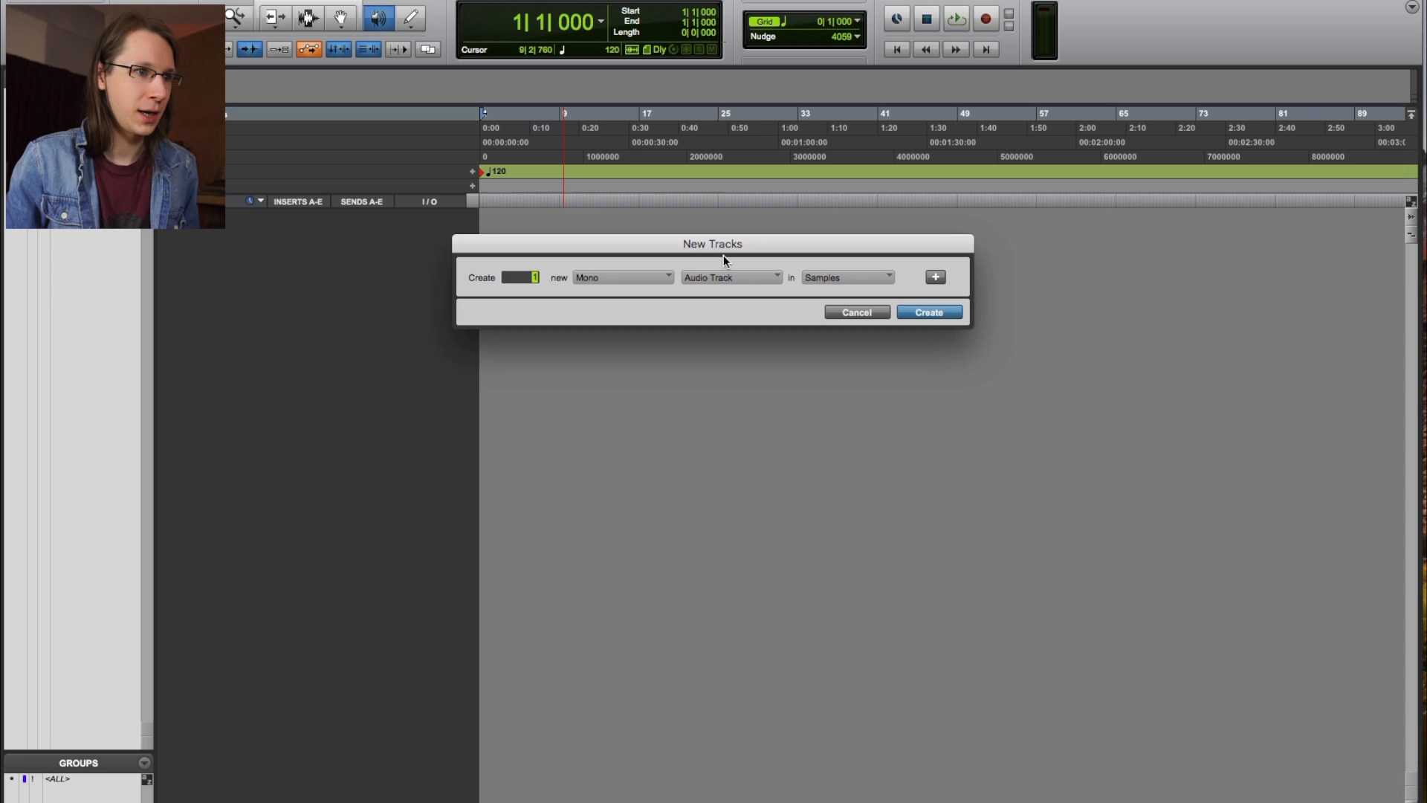
Confirm the New Tracks dialog to create one mono audio track, named 1.
{"action": "key", "text": "Return"}
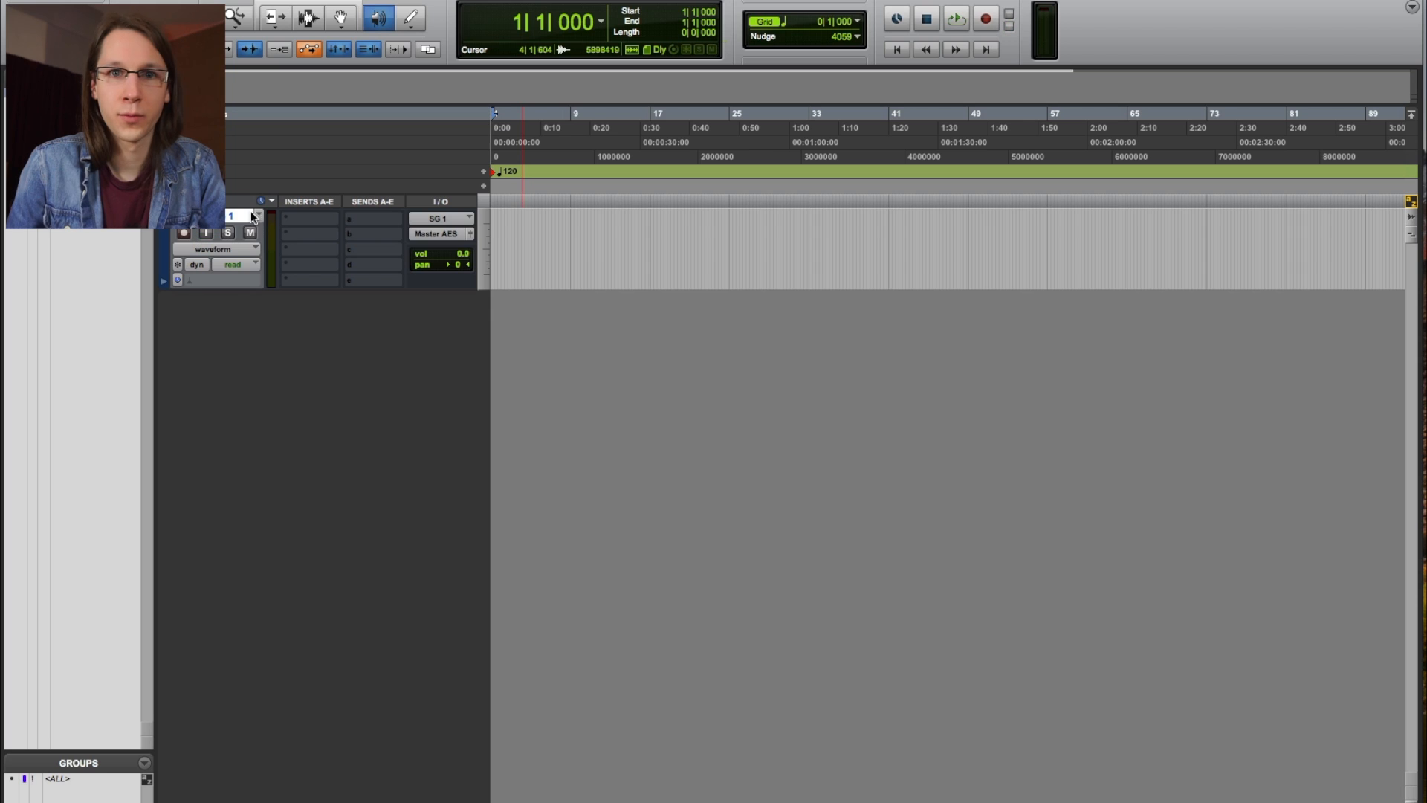
Arm and disarm the audio track, switch to the Smart Tool, and reopen New Tracks.
{"action": "left_click", "coordinate": [184, 233]}
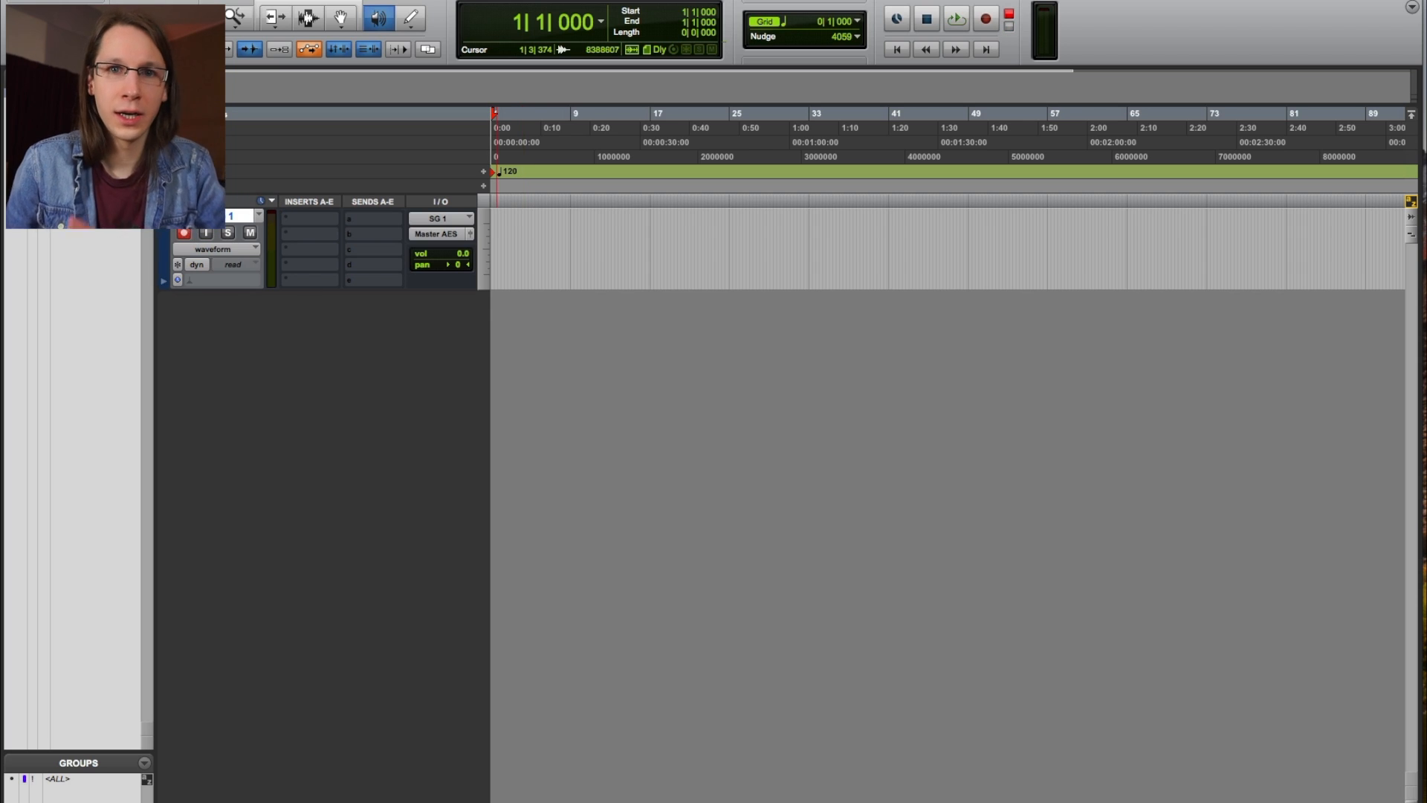
{"action": "left_click", "coordinate": [184, 232]}
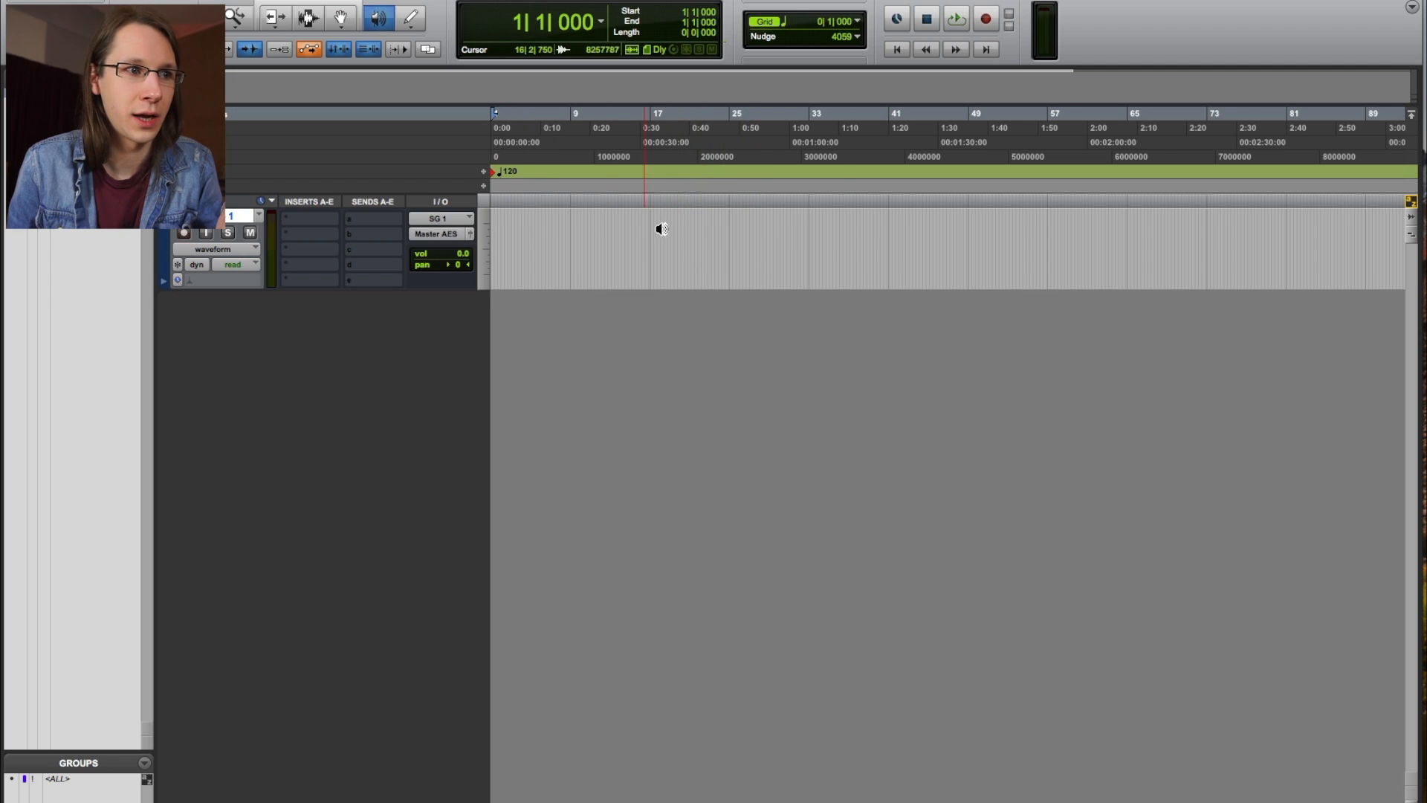
{"action": "key", "text": "Escape"}
{"action": "key", "text": "Escape"}
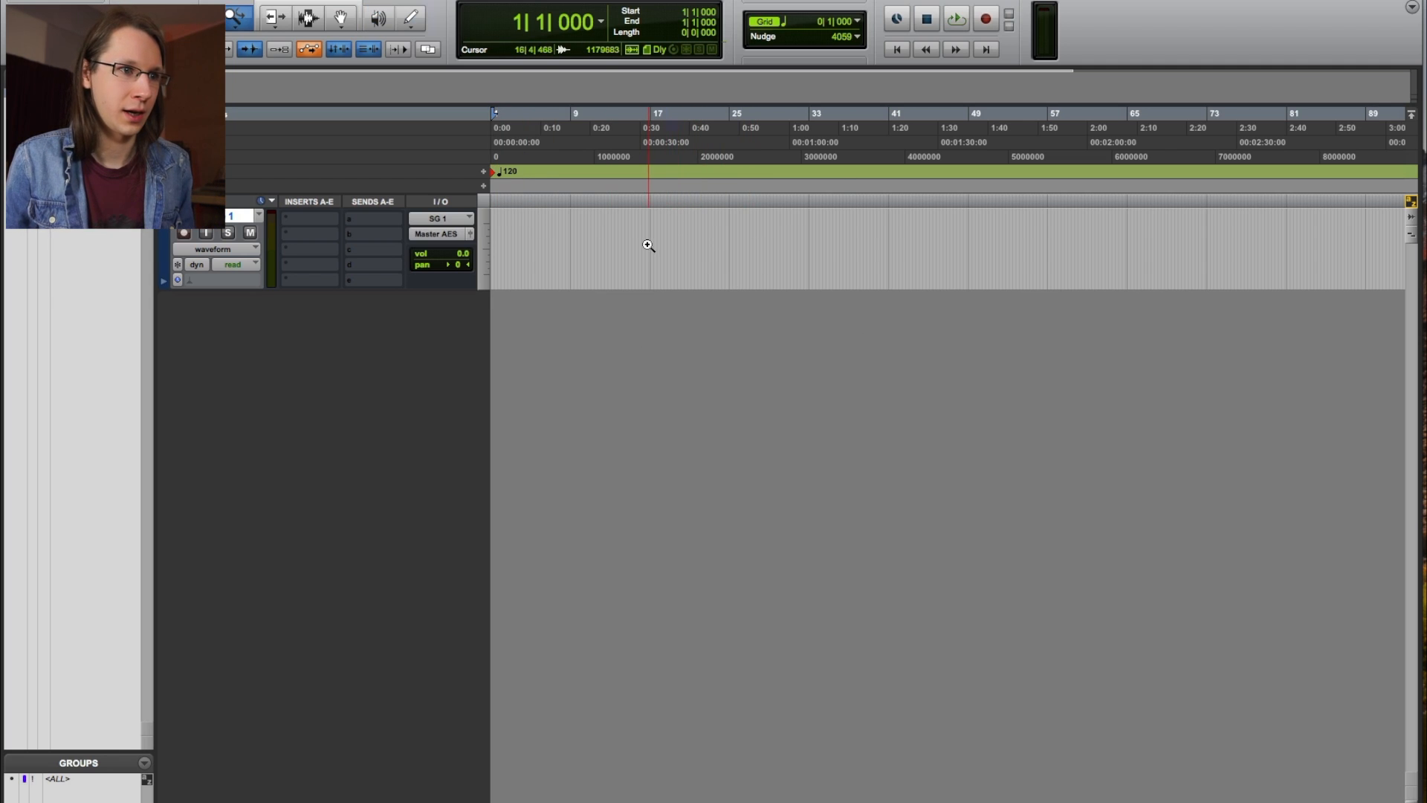
{"action": "key", "text": "Escape"}
{"action": "key", "text": "Escape"}
{"action": "key", "text": "Escape"}
{"action": "key", "text": "Escape"}
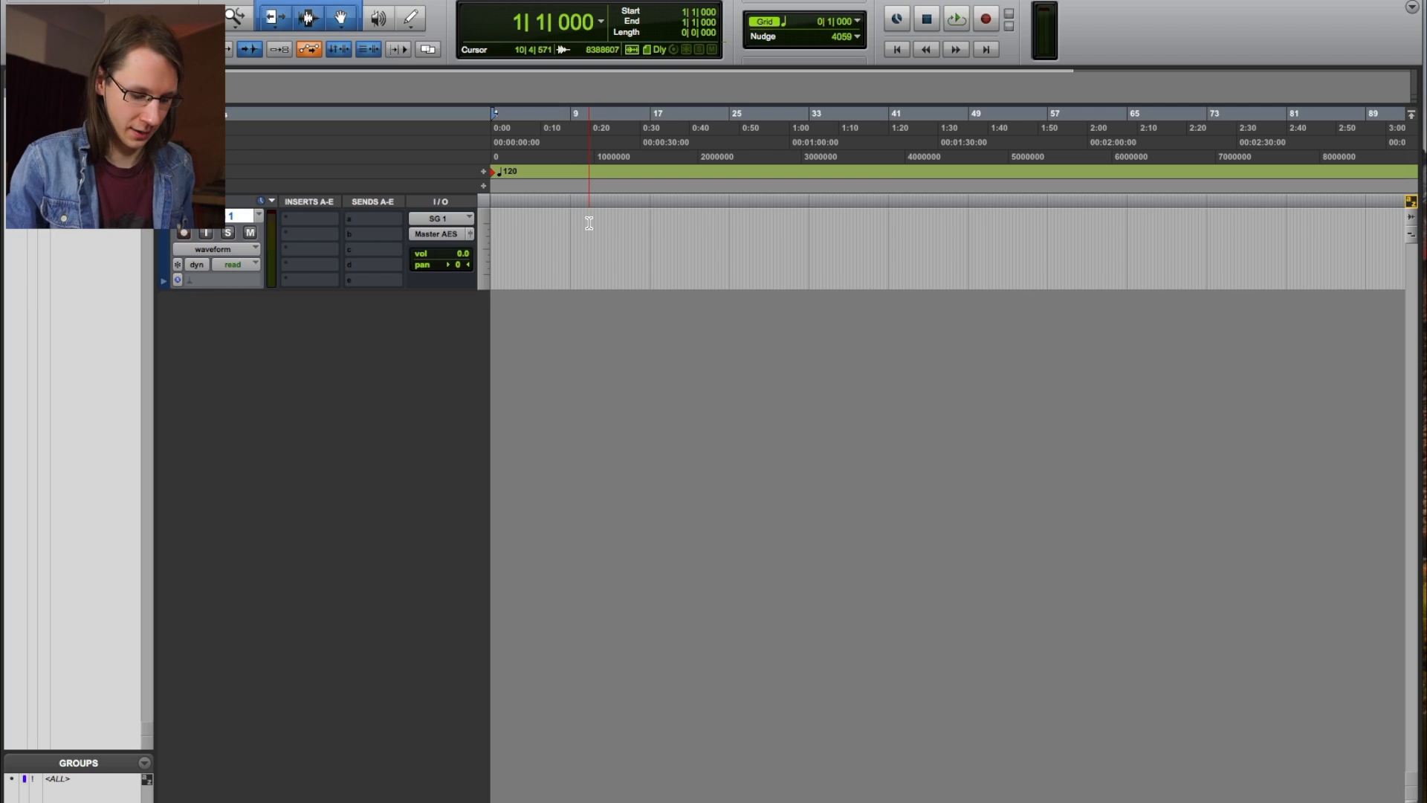
{"action": "key", "text": "shift+super+n"}
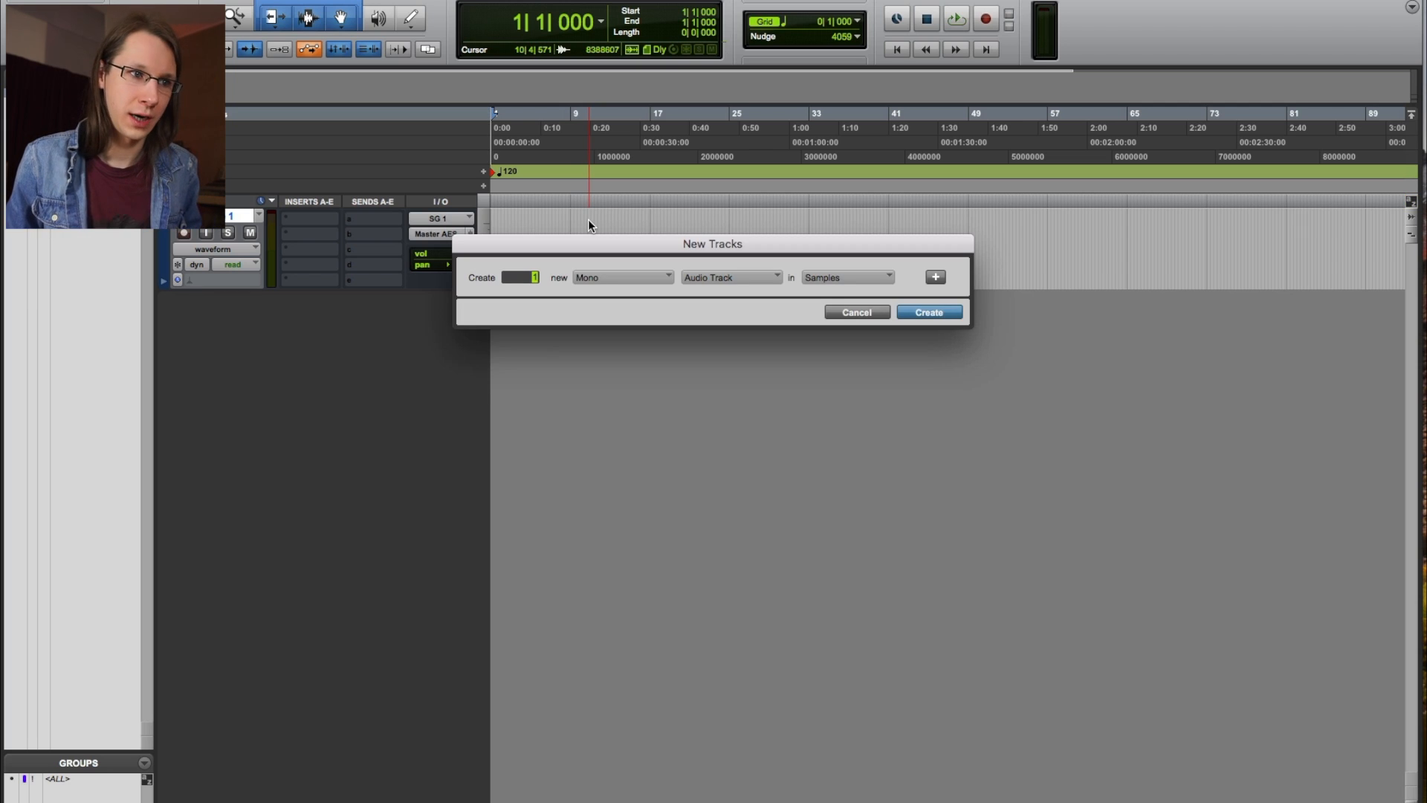
Create the mono Aux Input track Aux 1 and select bars 13 to 24 on it.
{"action": "key", "text": "super+Down"}
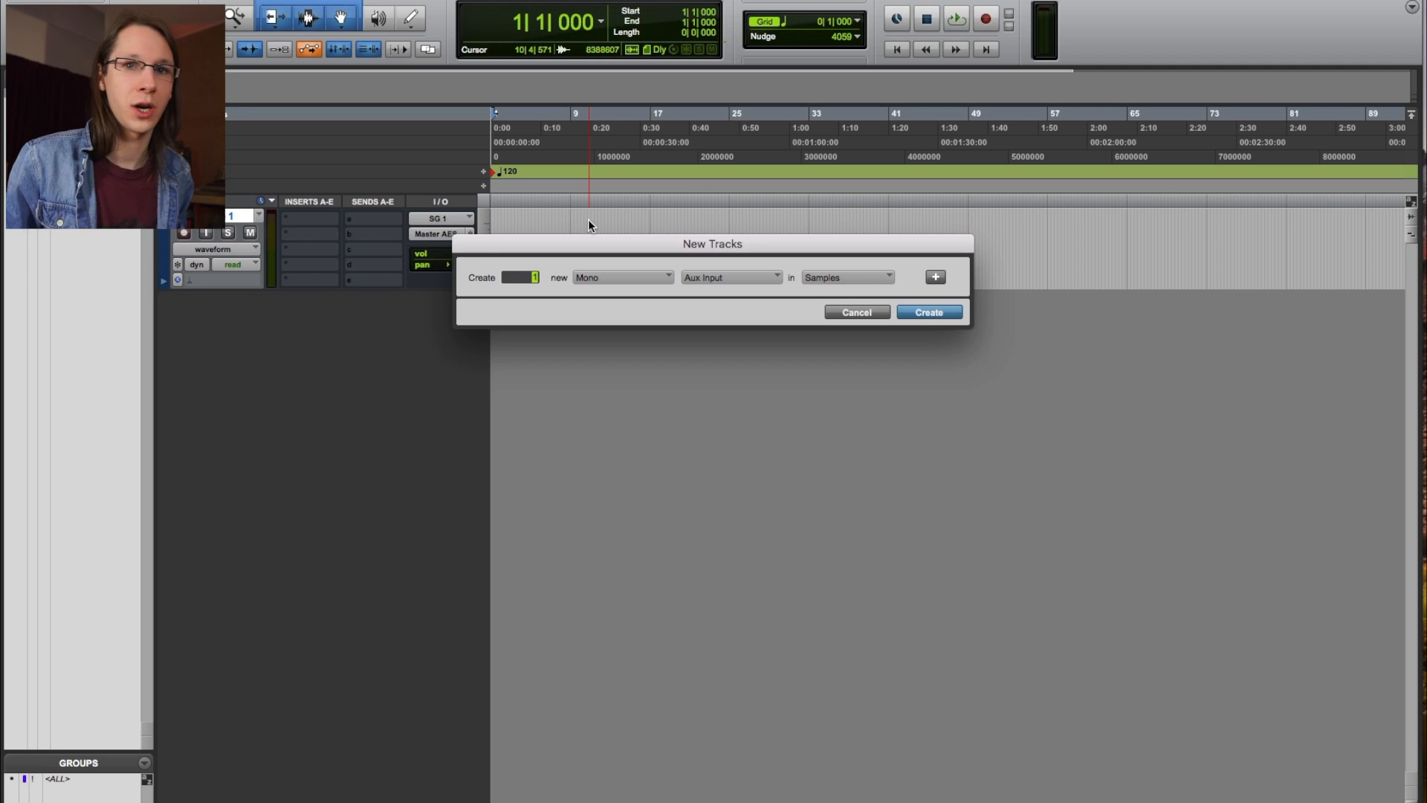
{"action": "key", "text": "Return"}
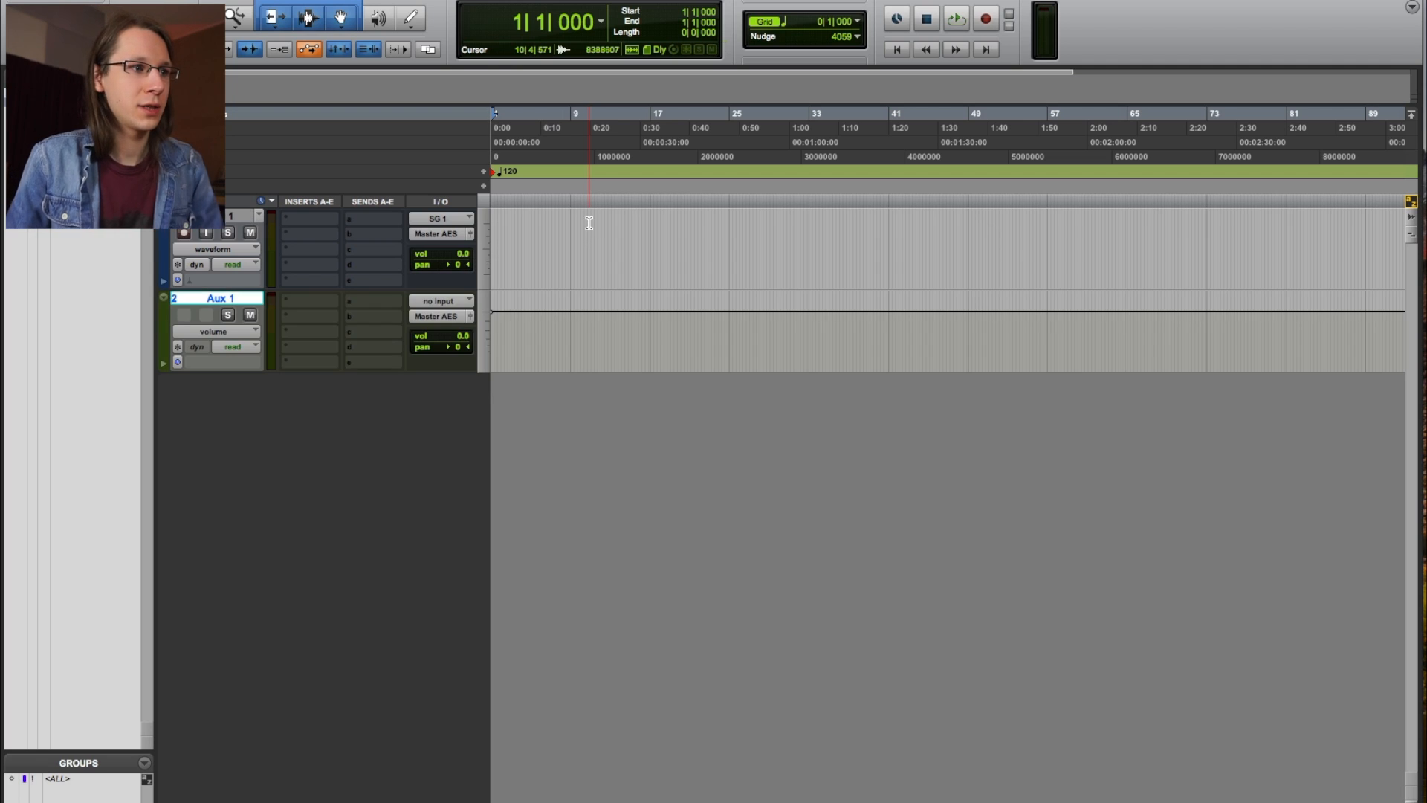
{"action": "left_click_drag", "start_coordinate": [601, 327], "coordinate": [940, 323]}
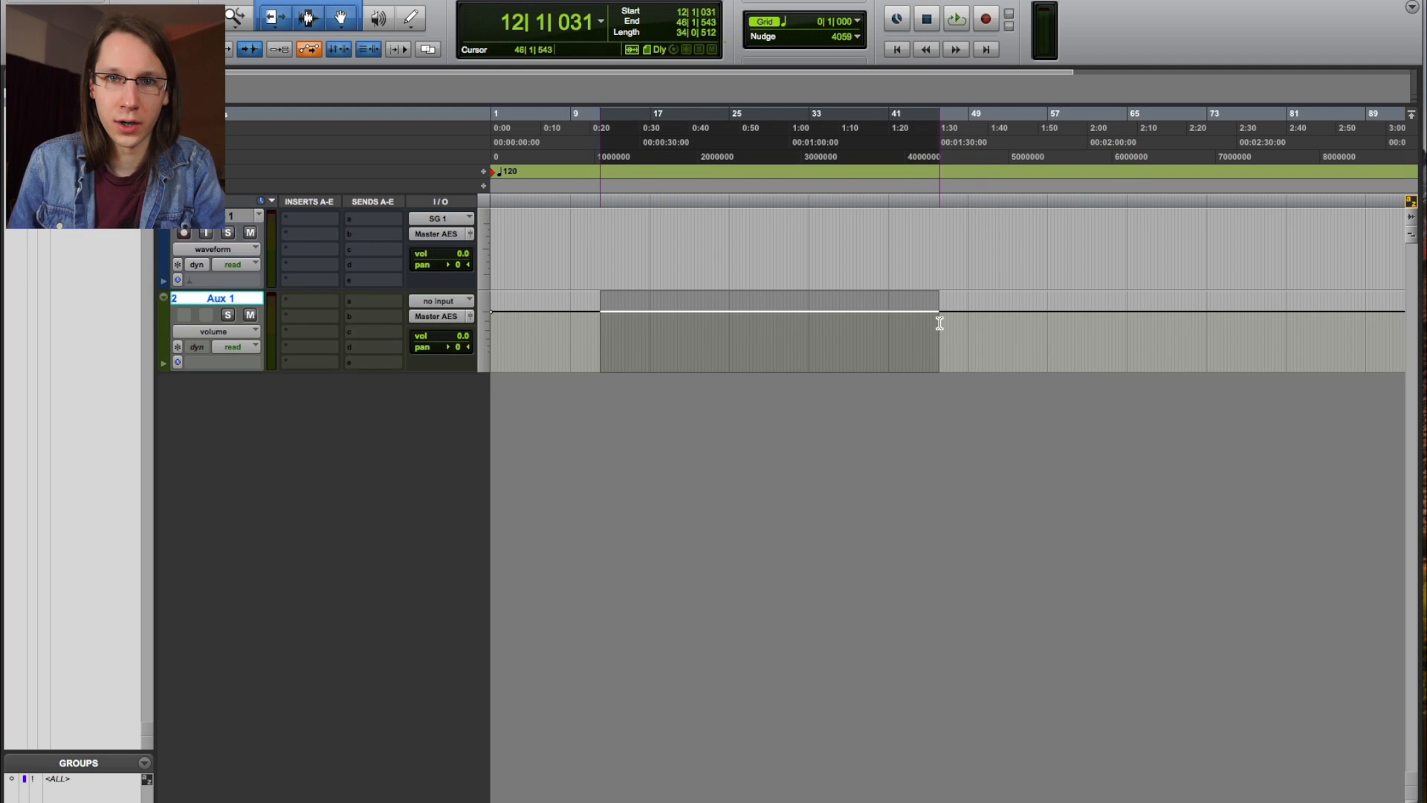
{"action": "left_click_drag", "start_coordinate": [618, 328], "coordinate": [722, 305]}
Add a breakpoint on Aux 1's volume line and pull it down into a short dip.
{"action": "left_click", "coordinate": [655, 346]}
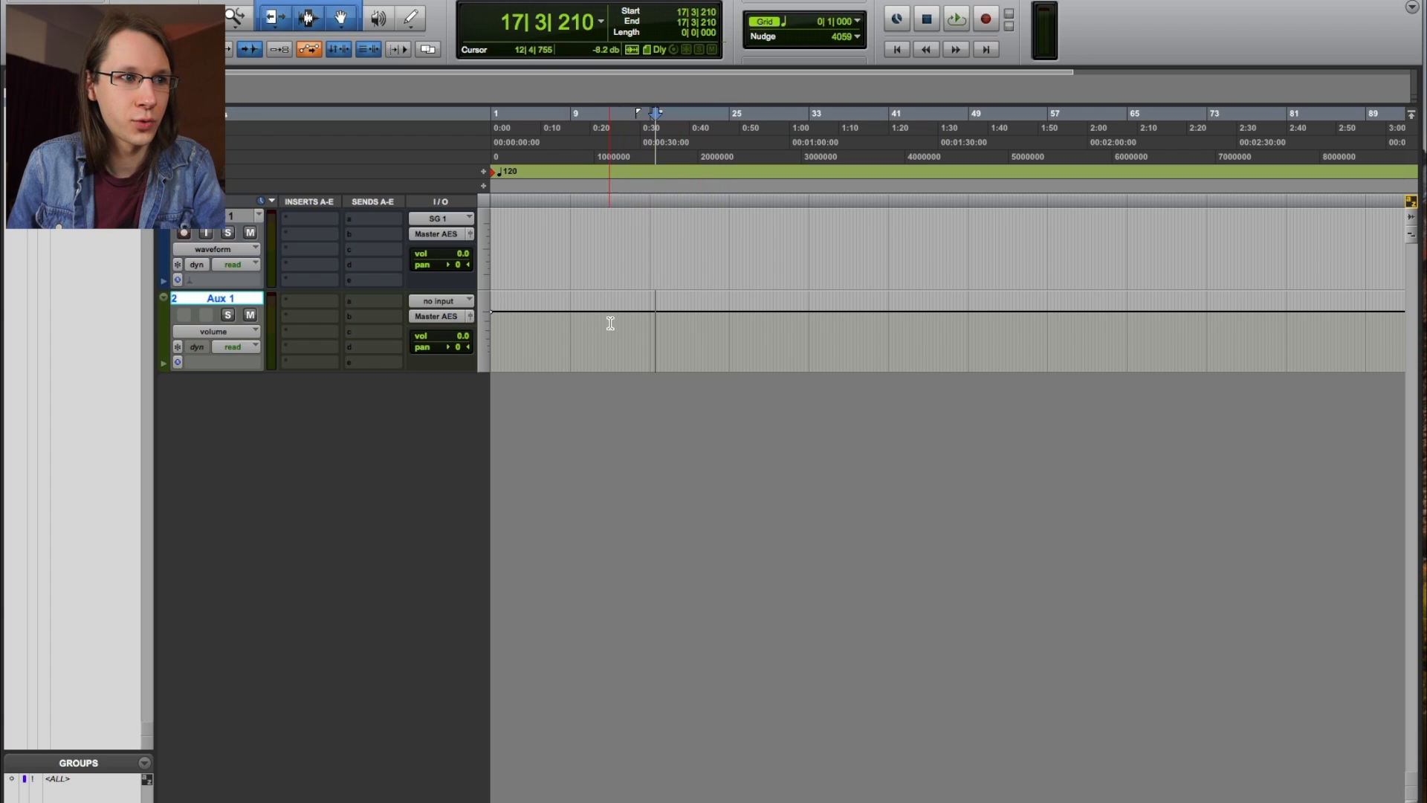
{"action": "left_click", "coordinate": [584, 313]}
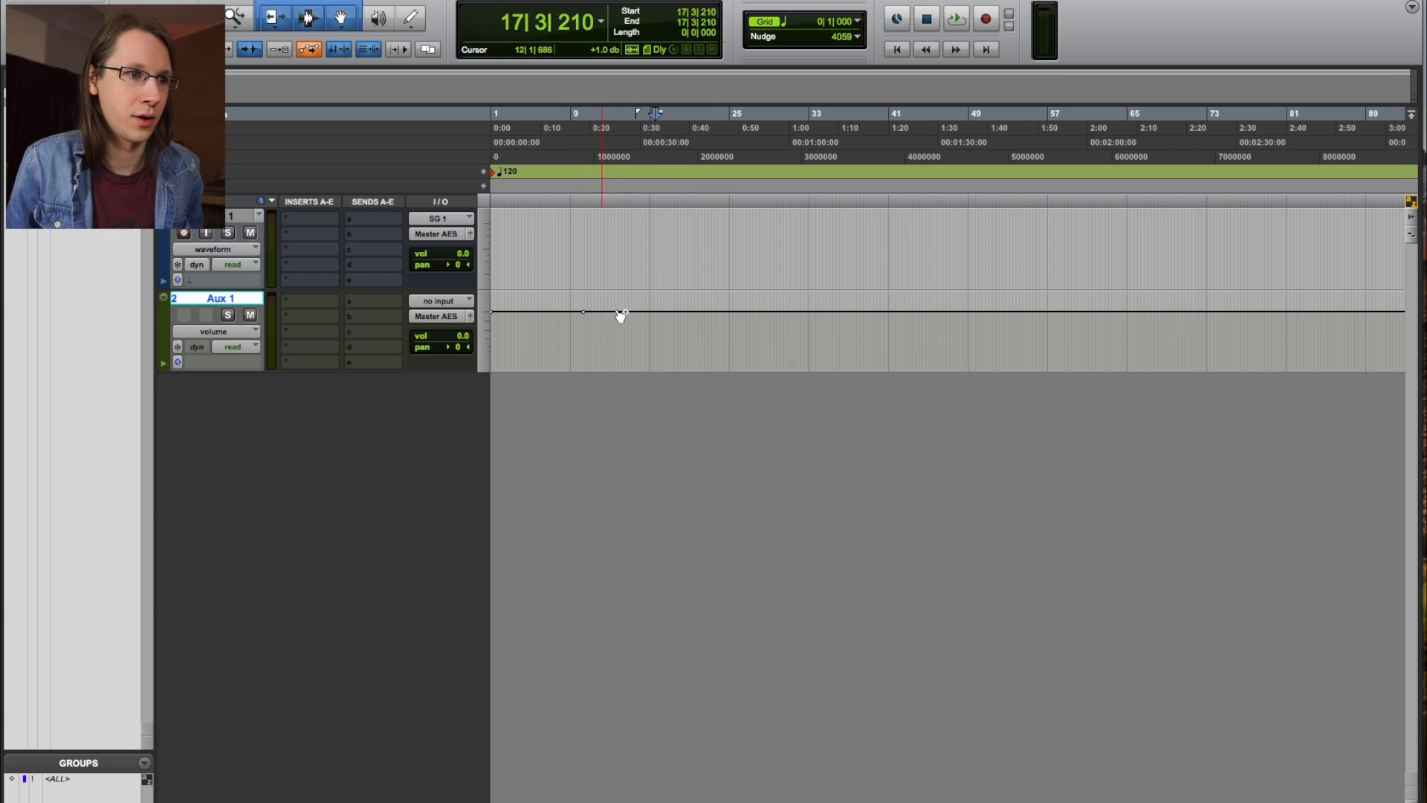
{"action": "left_click_drag", "start_coordinate": [622, 313], "coordinate": [659, 309]}
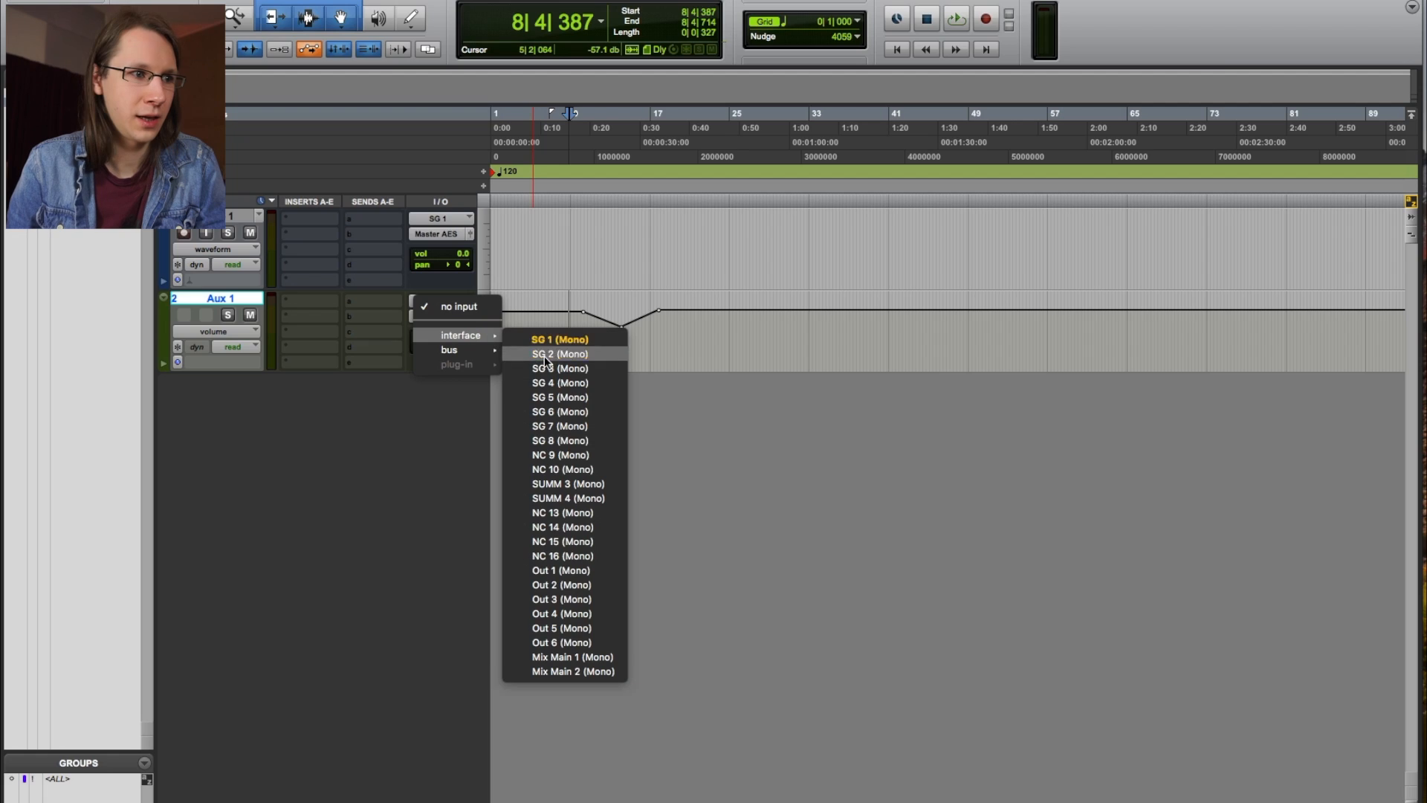
Close the Aux 1 input pop-up without assigning an input.
{"action": "mouse_move", "coordinate": [476, 350]}
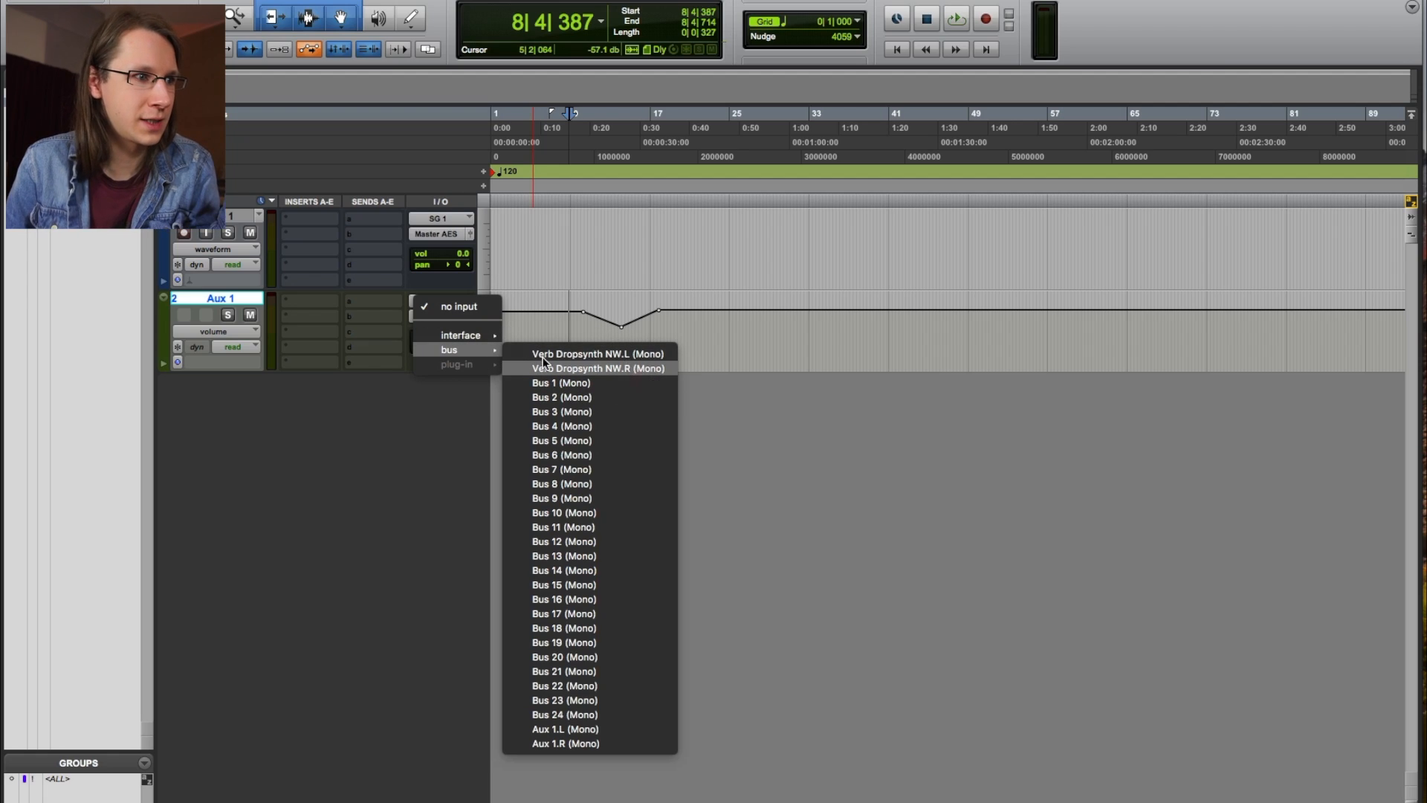
{"action": "left_click", "coordinate": [472, 307]}
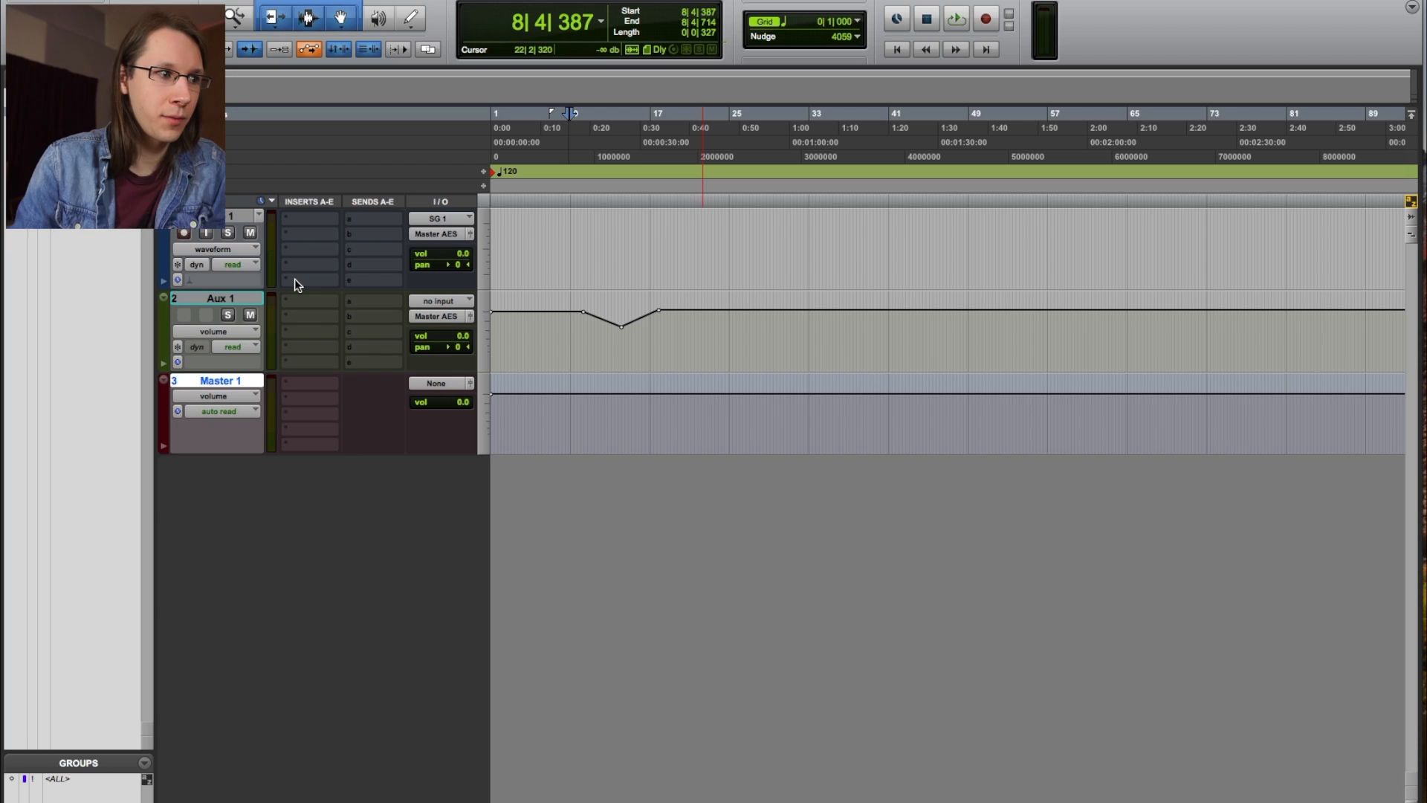
Route Master 1's output to Master AES.
{"action": "left_click", "coordinate": [440, 381]}
{"action": "left_click", "coordinate": [394, 388]}
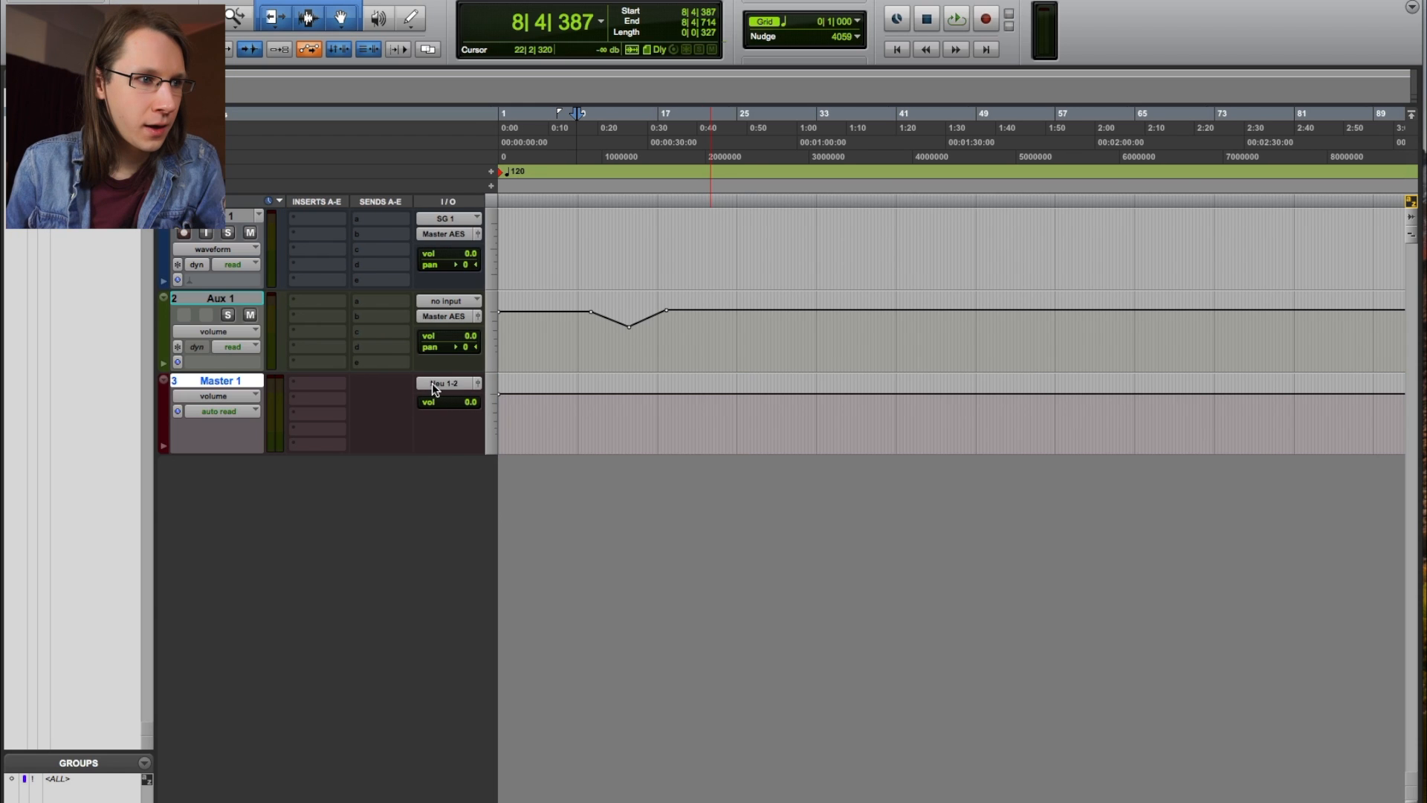
{"action": "left_click", "coordinate": [431, 382]}
{"action": "mouse_move", "coordinate": [491, 384]}
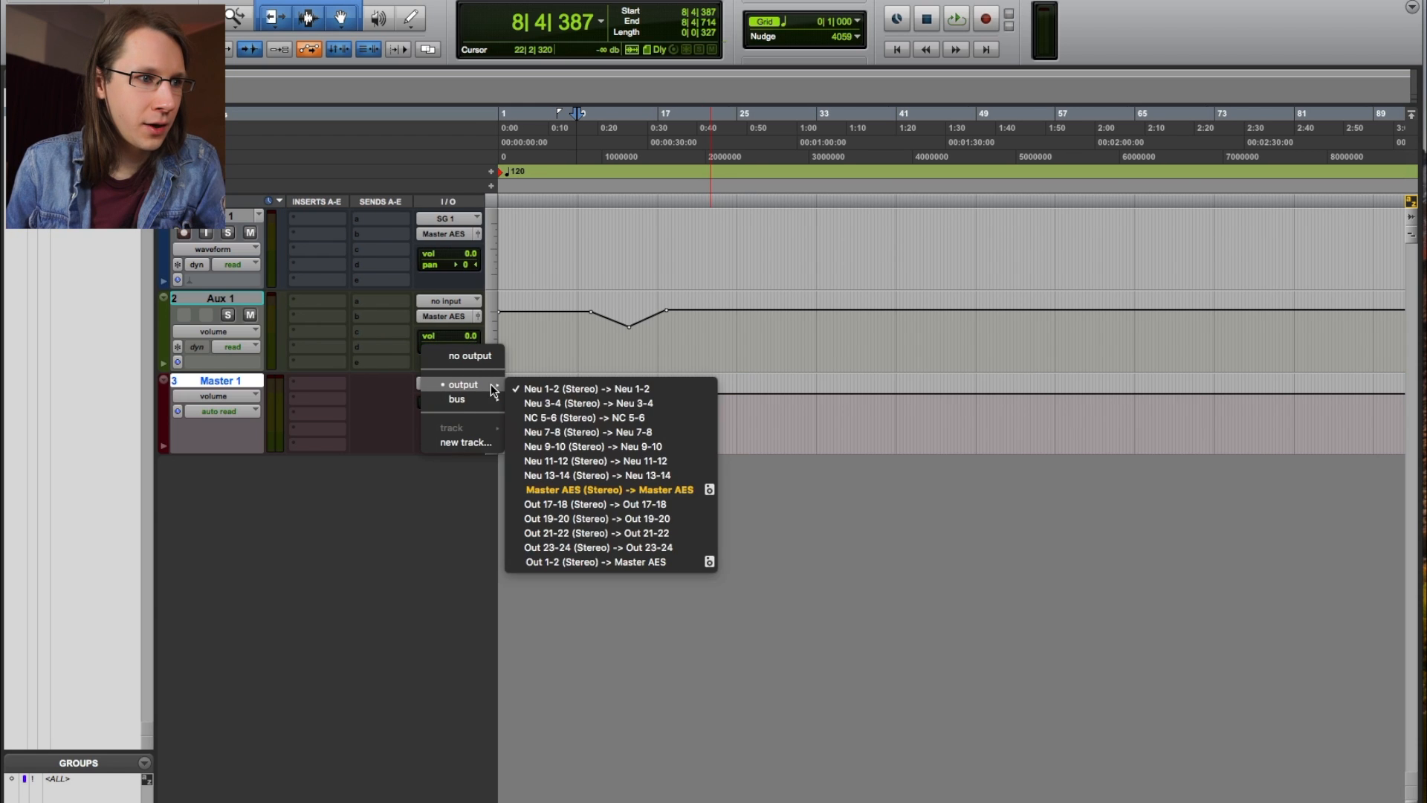
{"action": "left_click", "coordinate": [573, 386]}
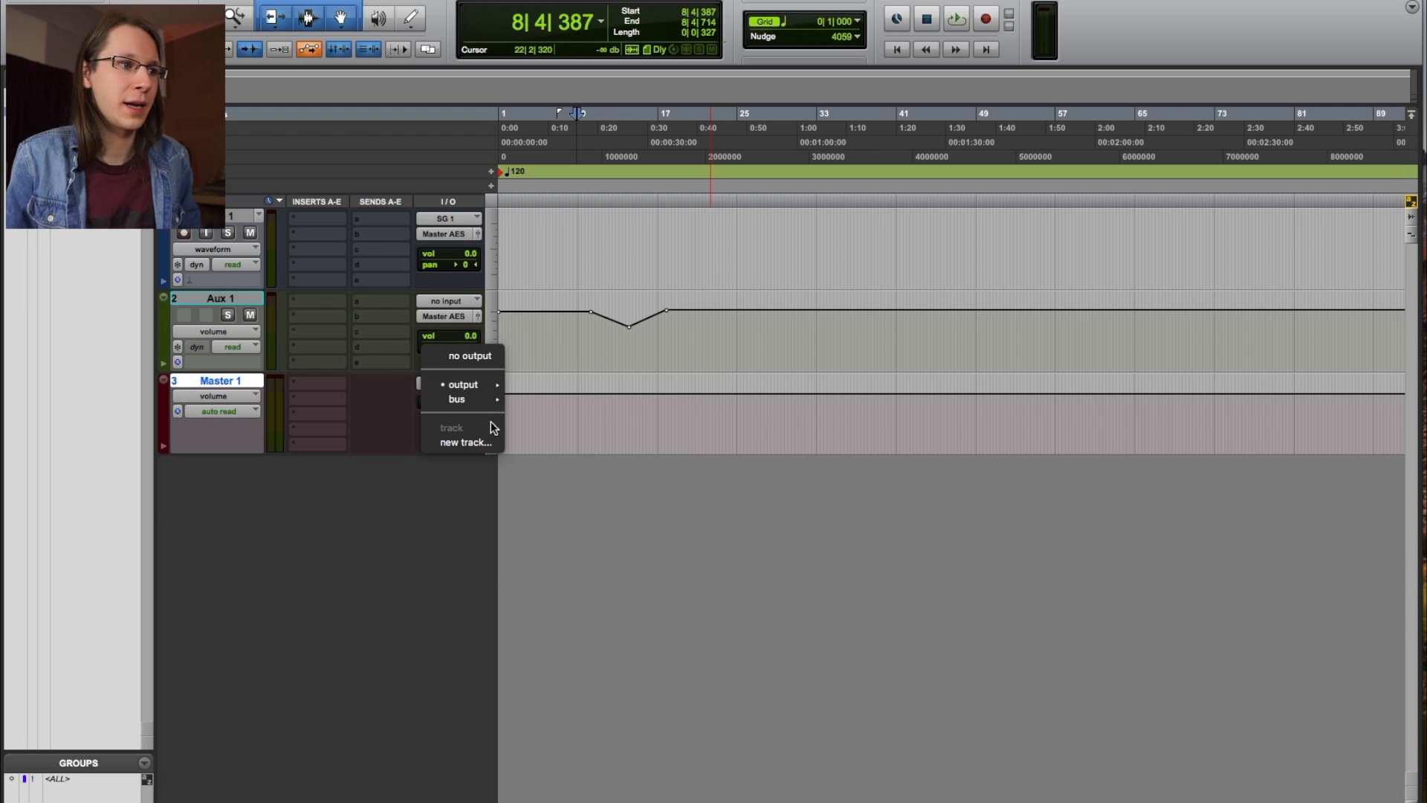
Lower Master 1's volume fader to -9.2 dB.
{"action": "left_click_drag", "start_coordinate": [455, 402], "coordinate": [457, 409]}
{"action": "left_click", "coordinate": [458, 403], "text": "alt"}
{"action": "left_click", "coordinate": [461, 387]}
{"action": "left_click", "coordinate": [556, 489]}
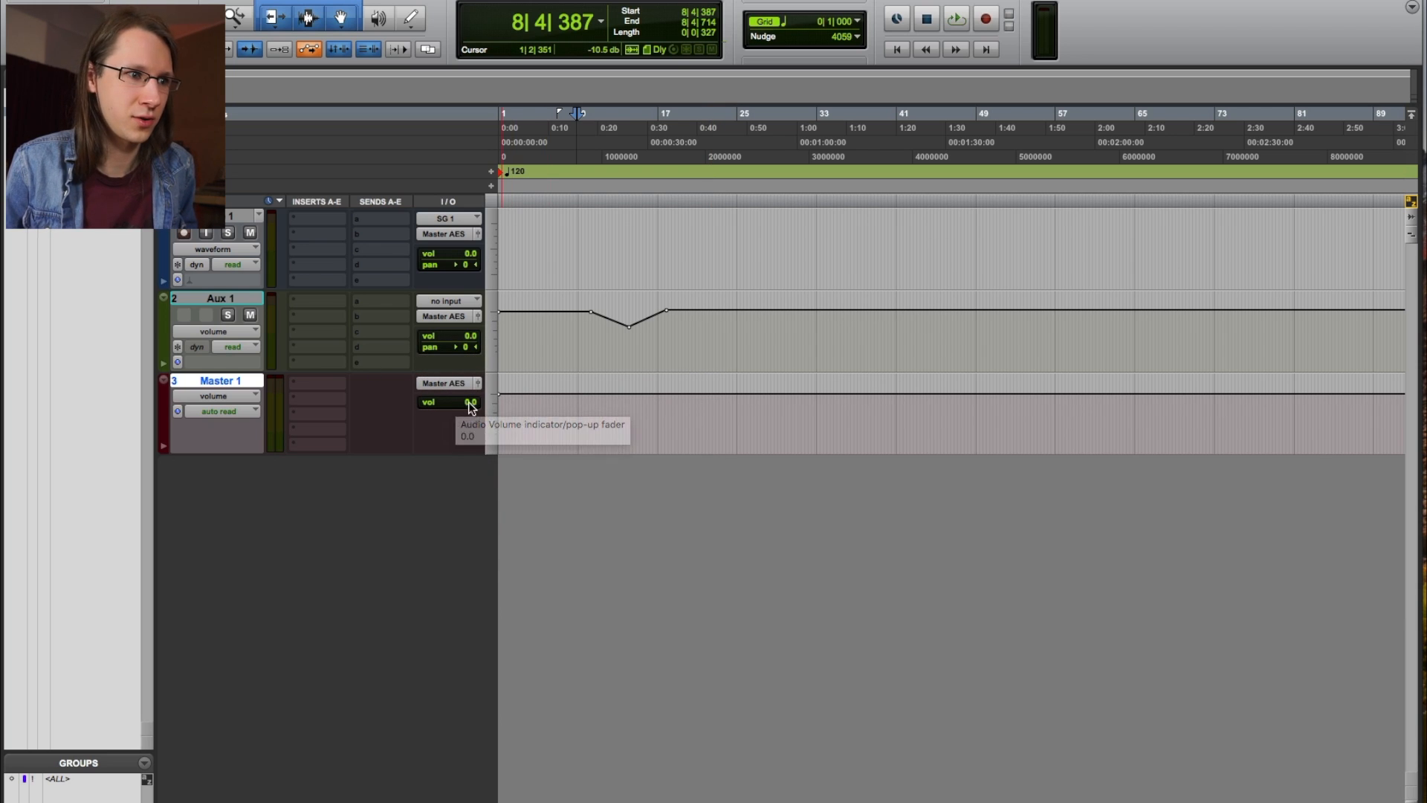
{"action": "left_click_drag", "start_coordinate": [470, 407], "coordinate": [454, 377]}
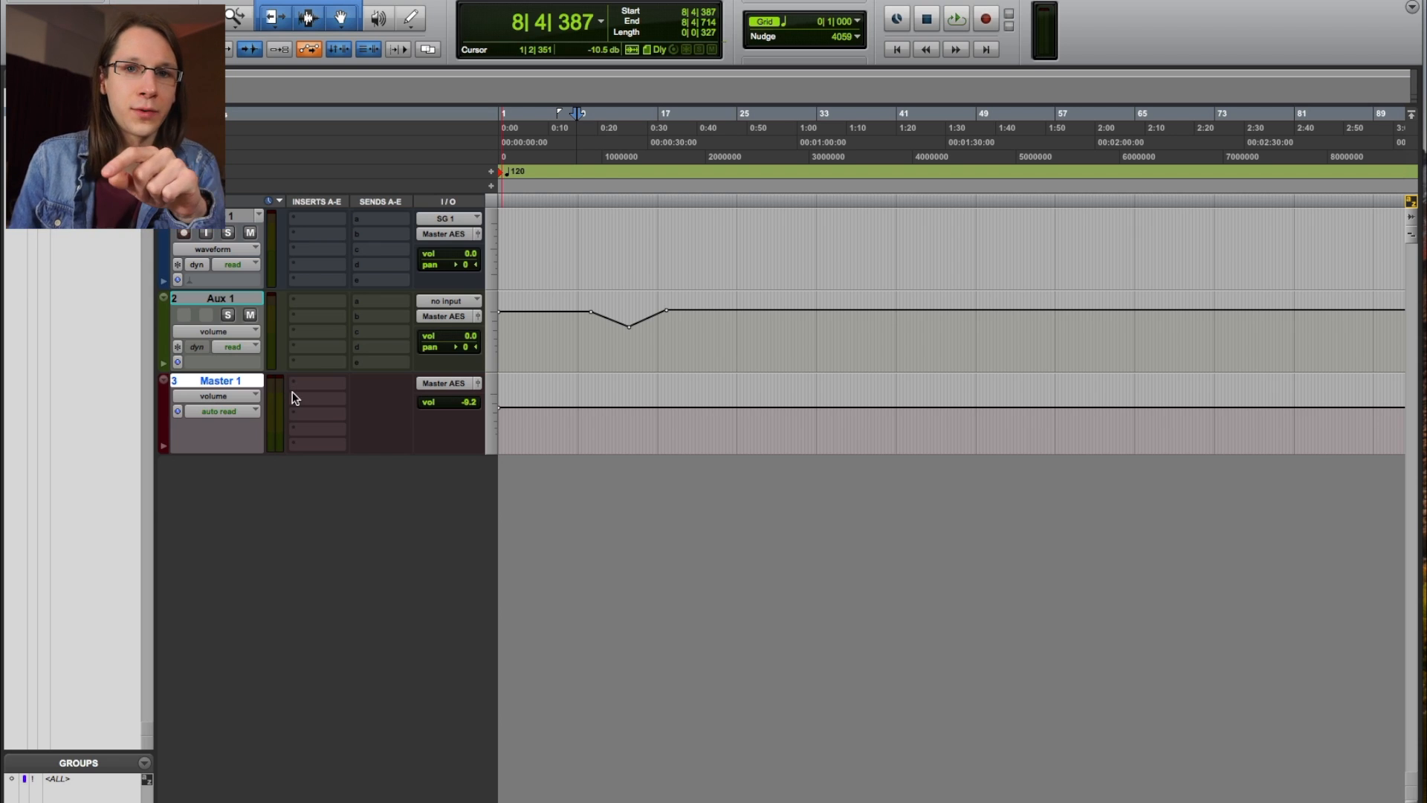
Browse Master 1's output bus choices, then set New Tracks to one VCA Master.
{"action": "left_click", "coordinate": [438, 383]}
{"action": "mouse_move", "coordinate": [490, 399]}
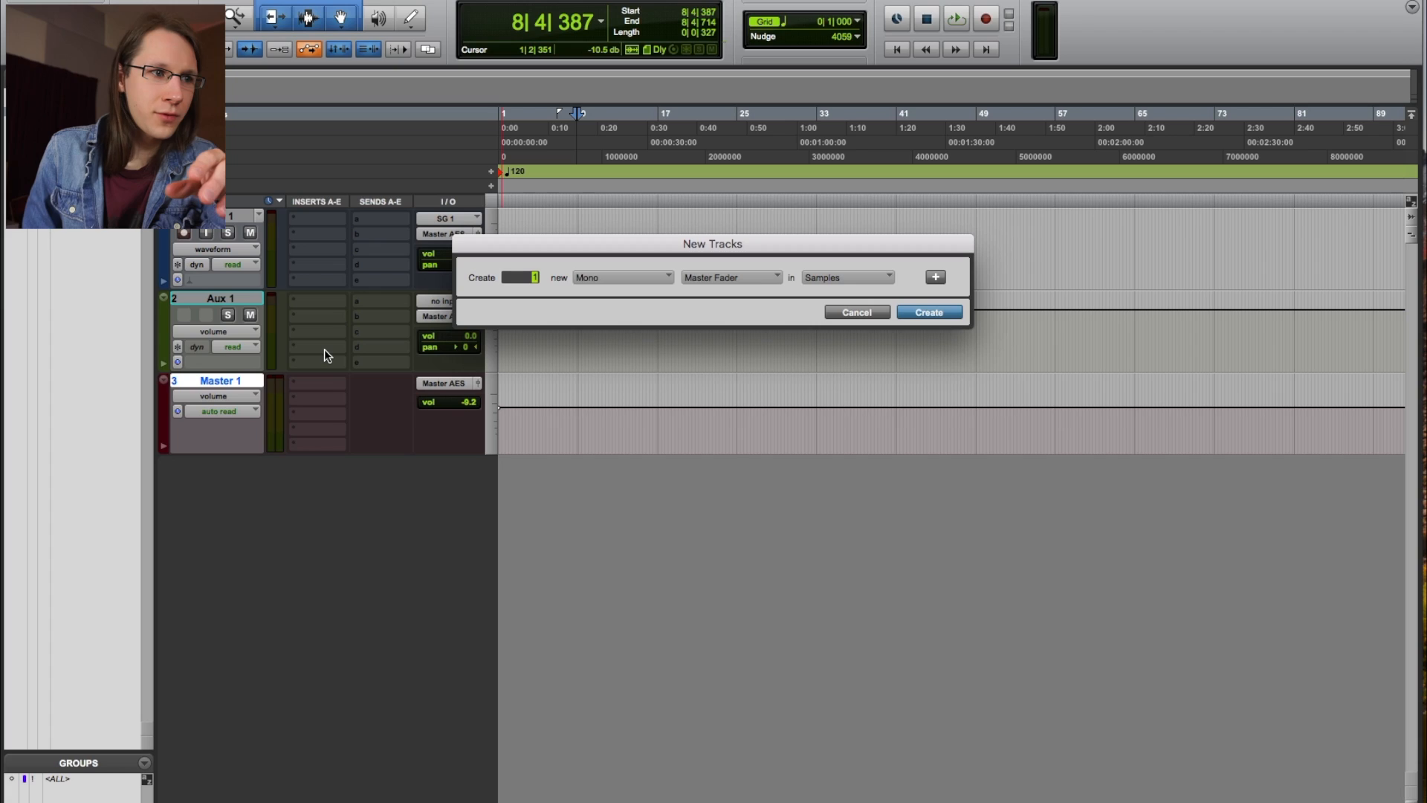
{"action": "key", "text": "super+Down"}
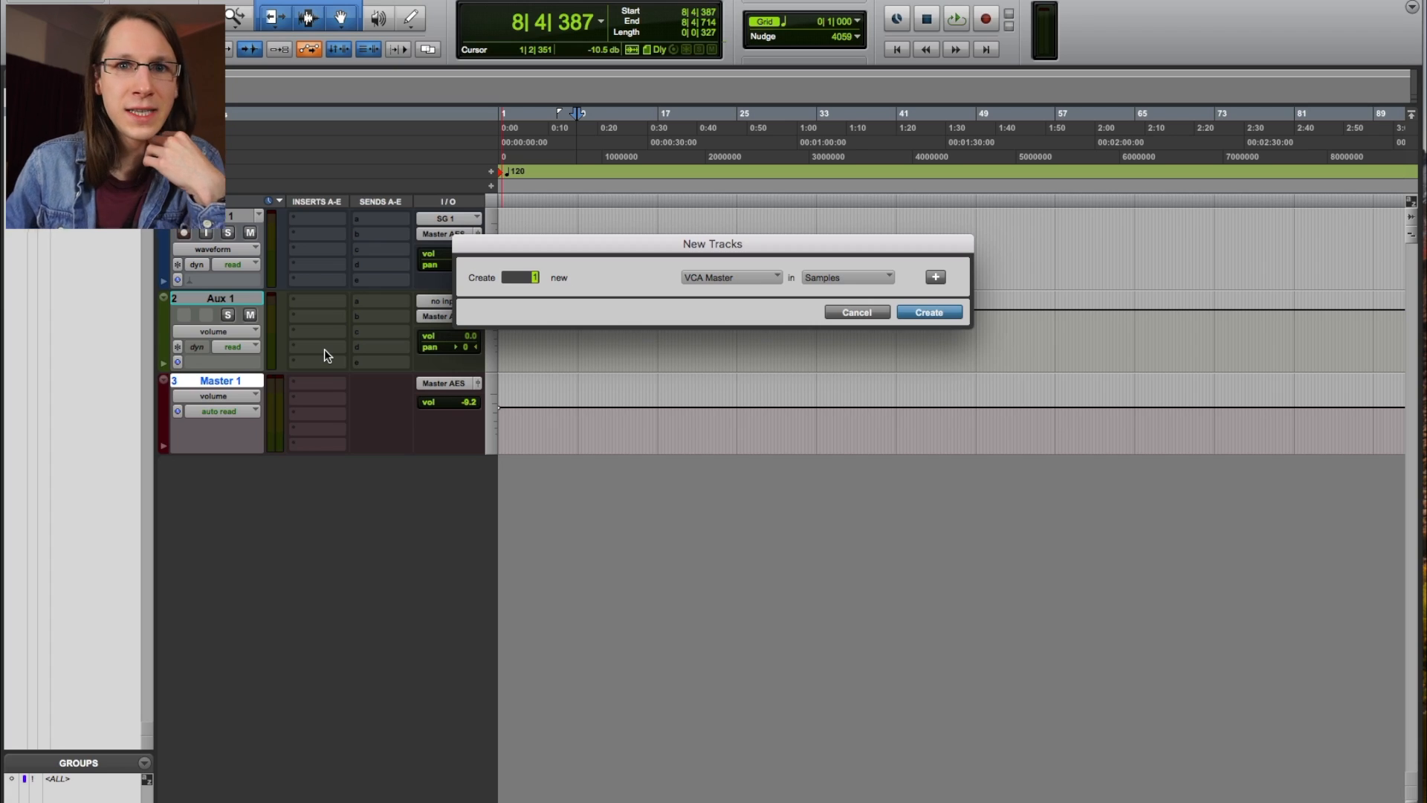